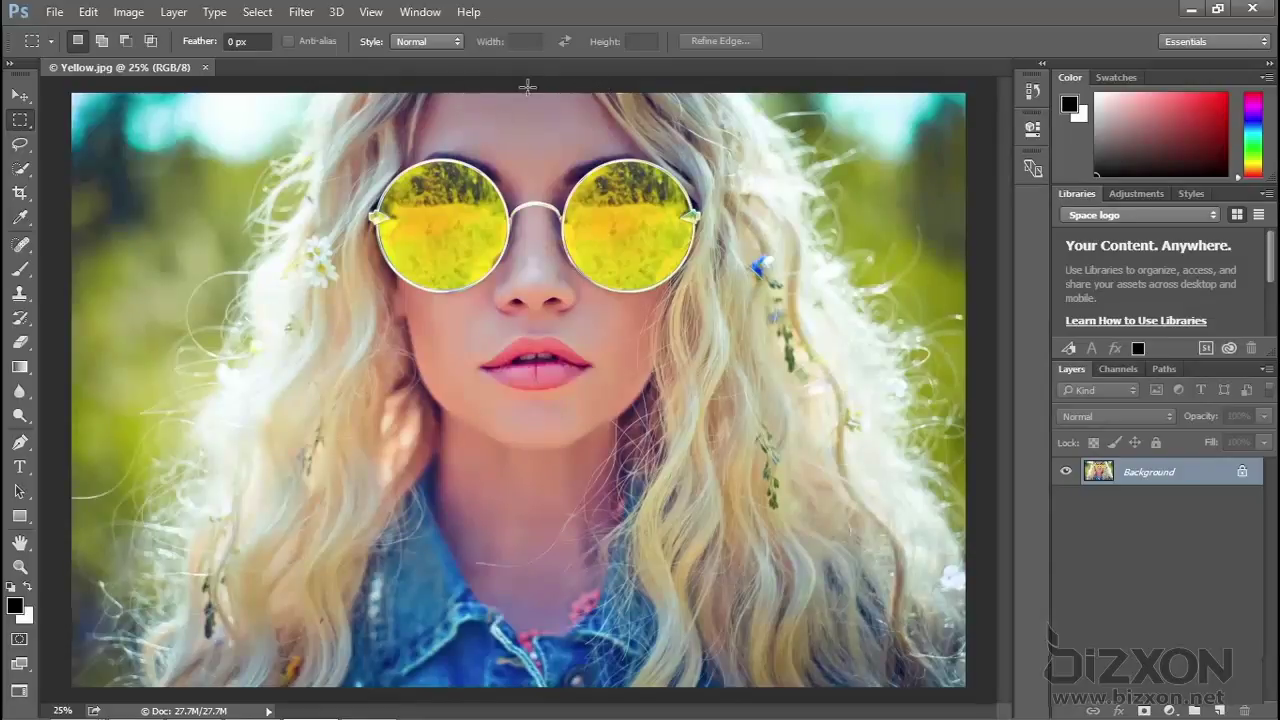
Zoom in on the lower lip of the Yellow.jpg portrait in successive increments up to 1200%.
click(378, 12)
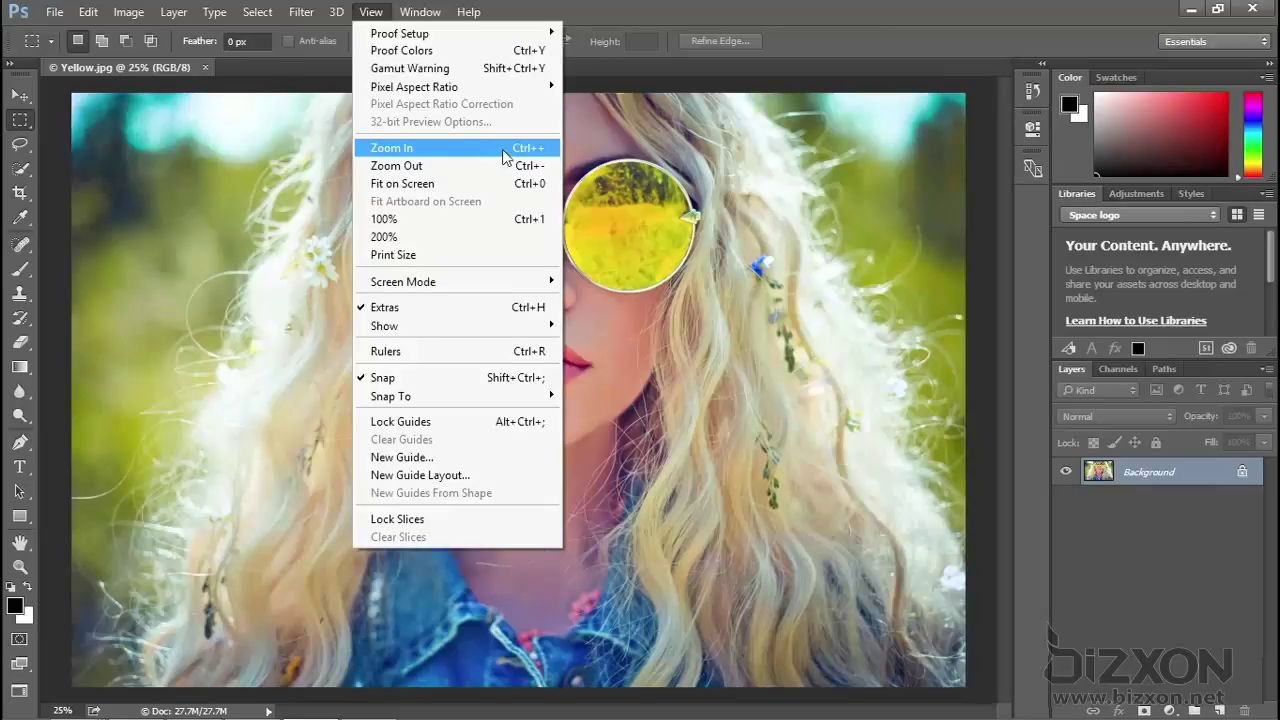
key(Escape)
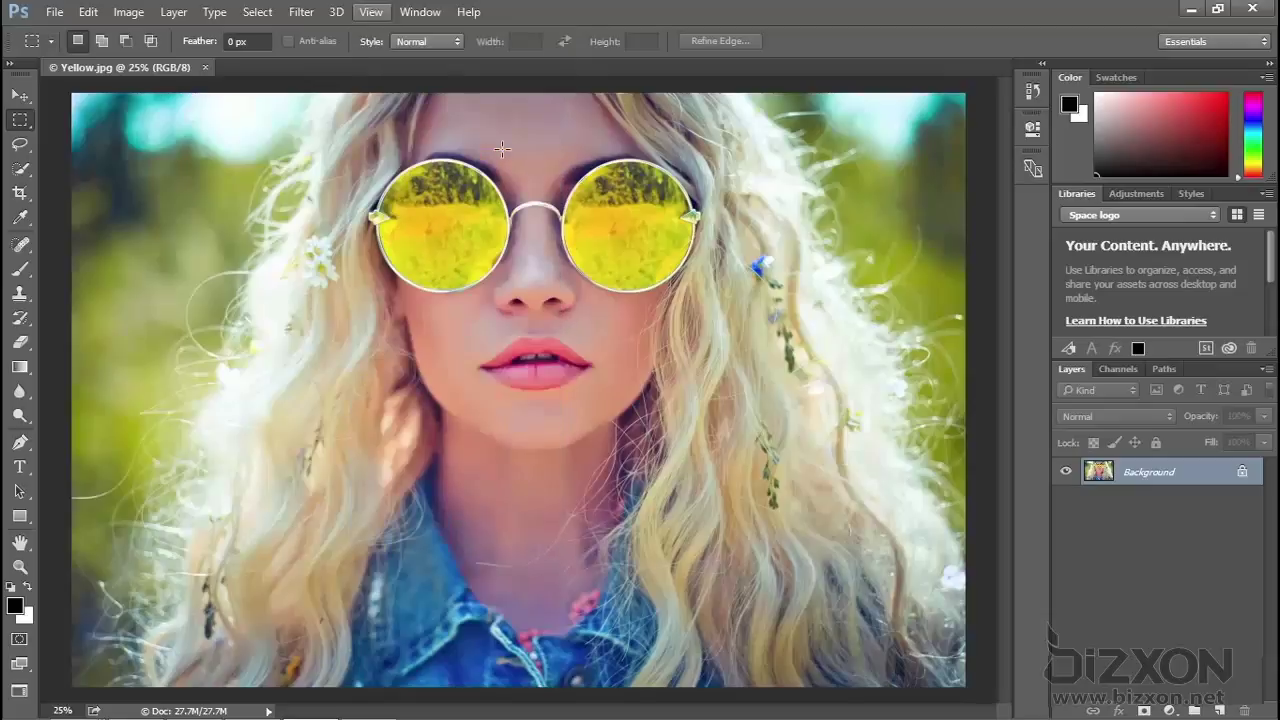
key(ctrl+plus)
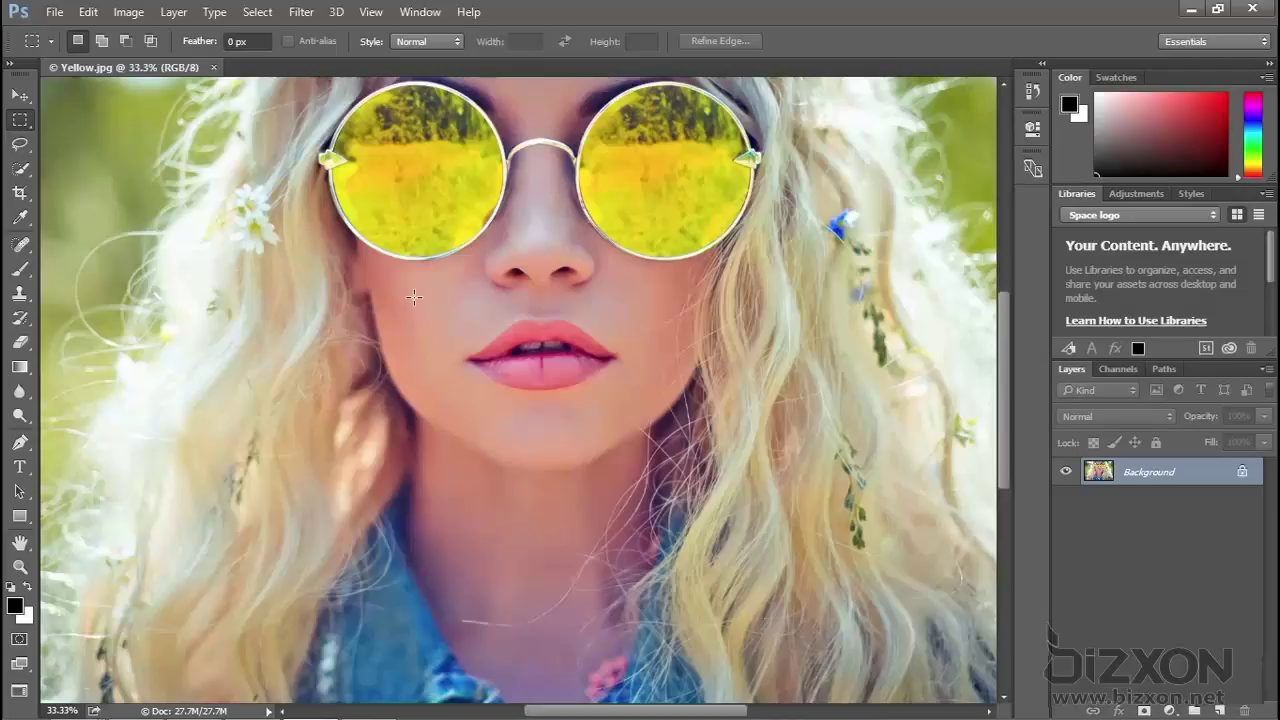
key(ctrl+plus)
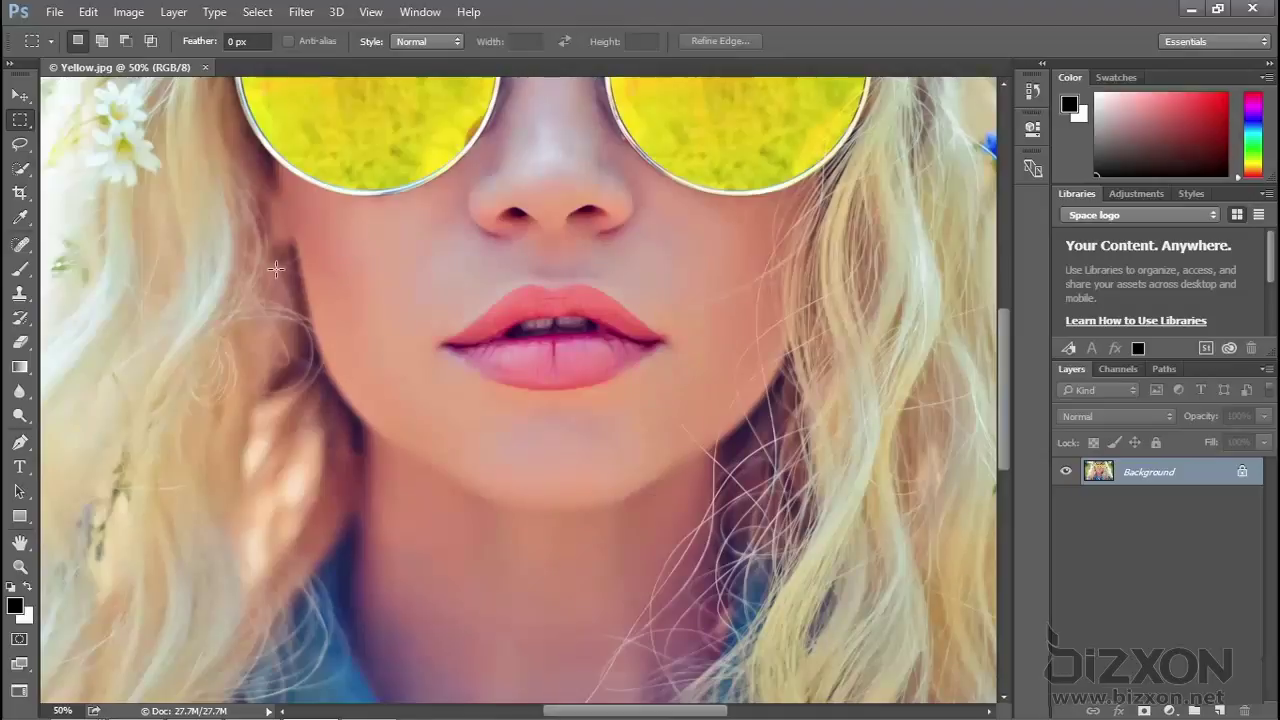
key(ctrl+plus)
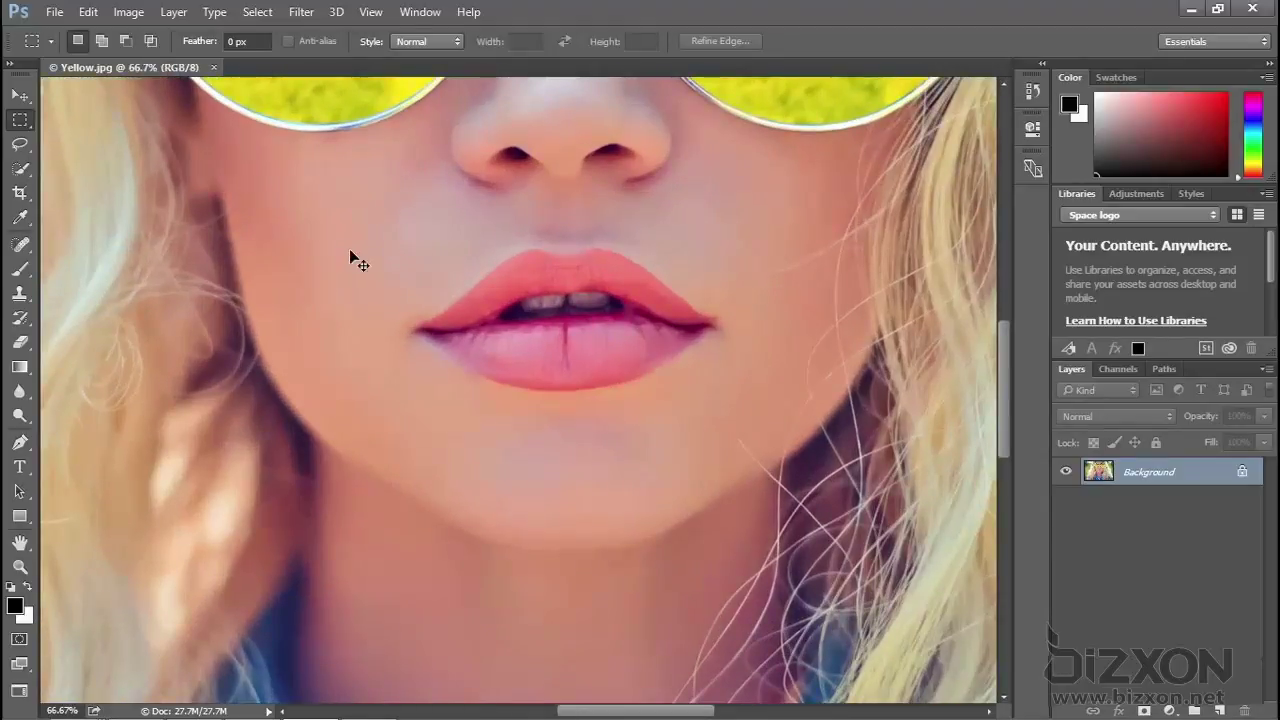
key(ctrl+plus)
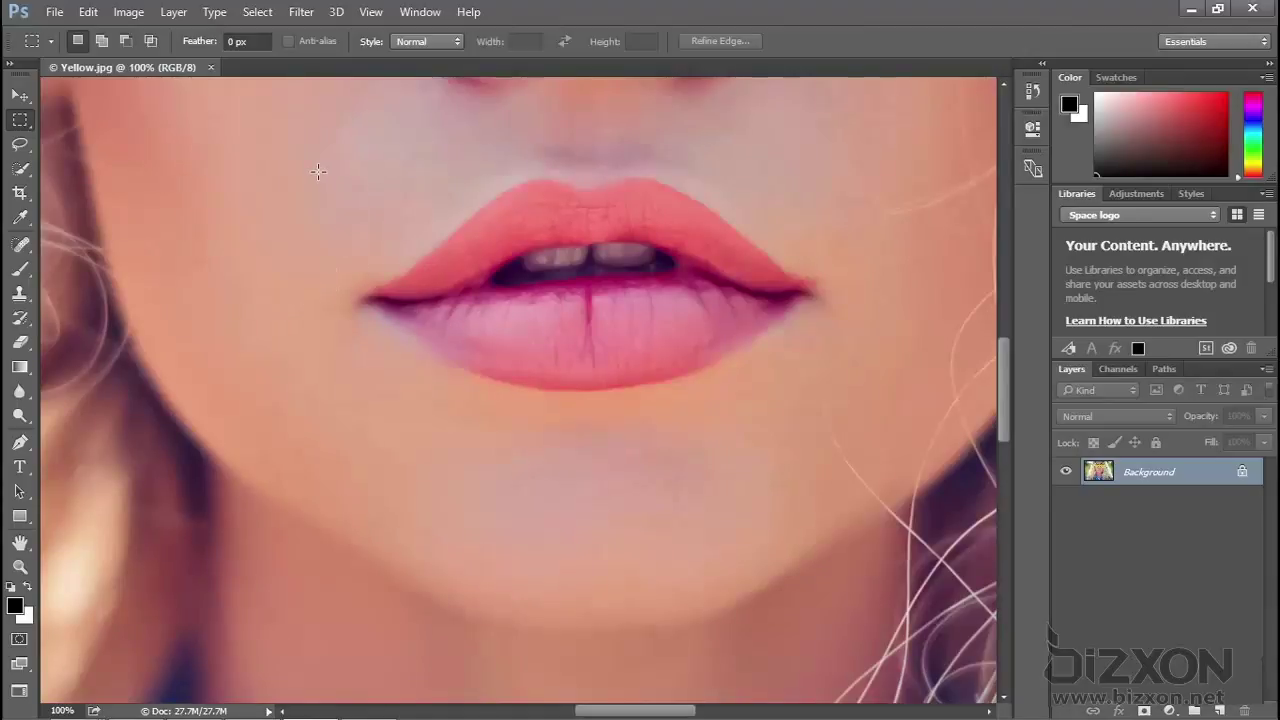
key(ctrl+plus)
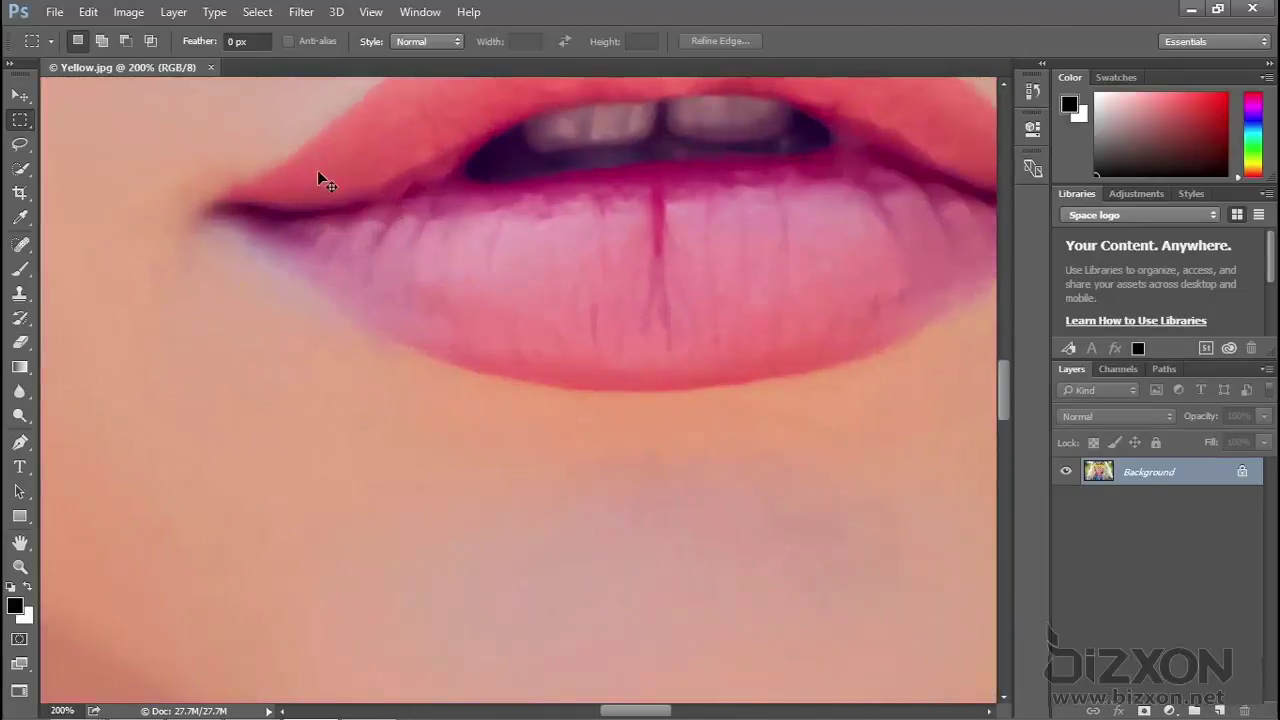
key(ctrl+plus)
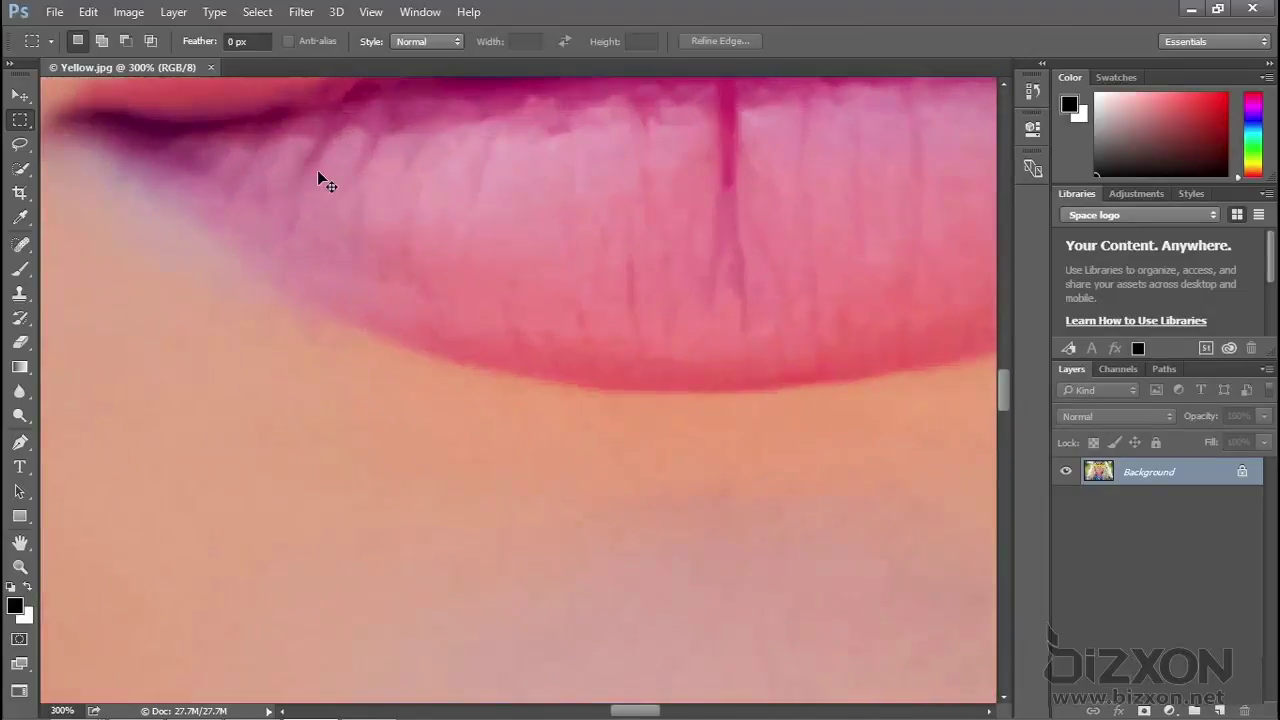
key(ctrl+plus)
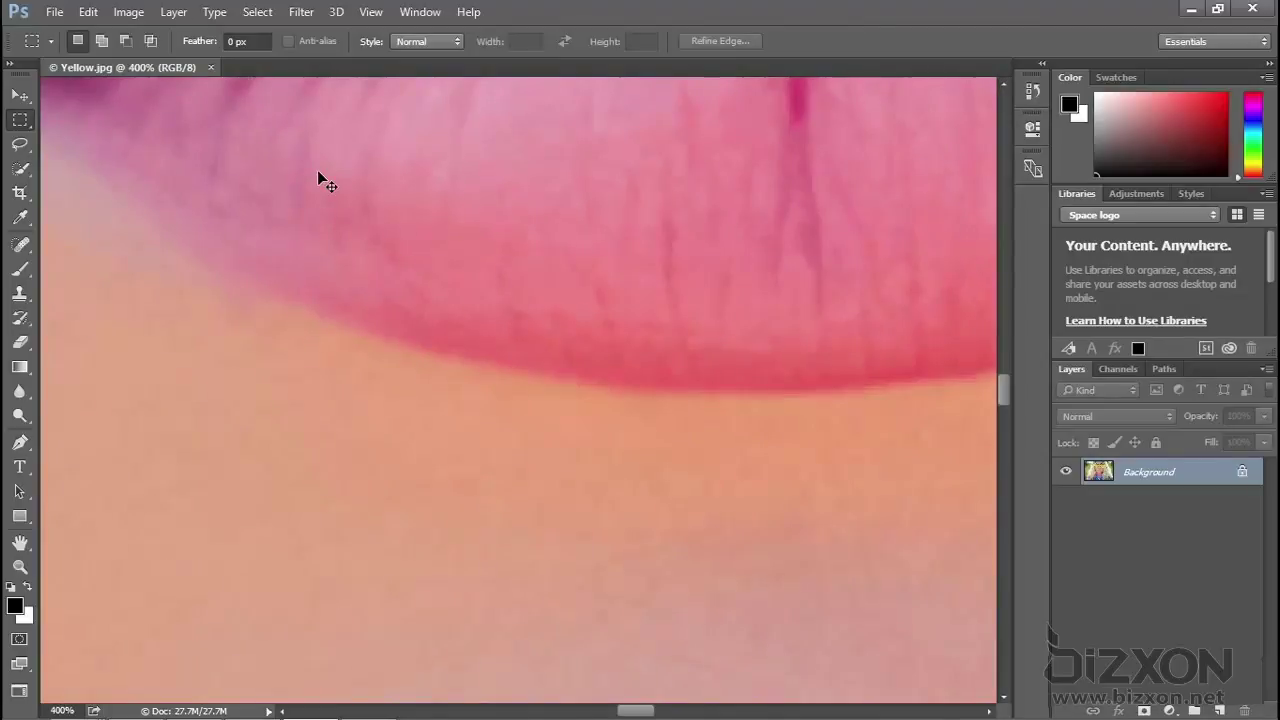
key(ctrl+plus)
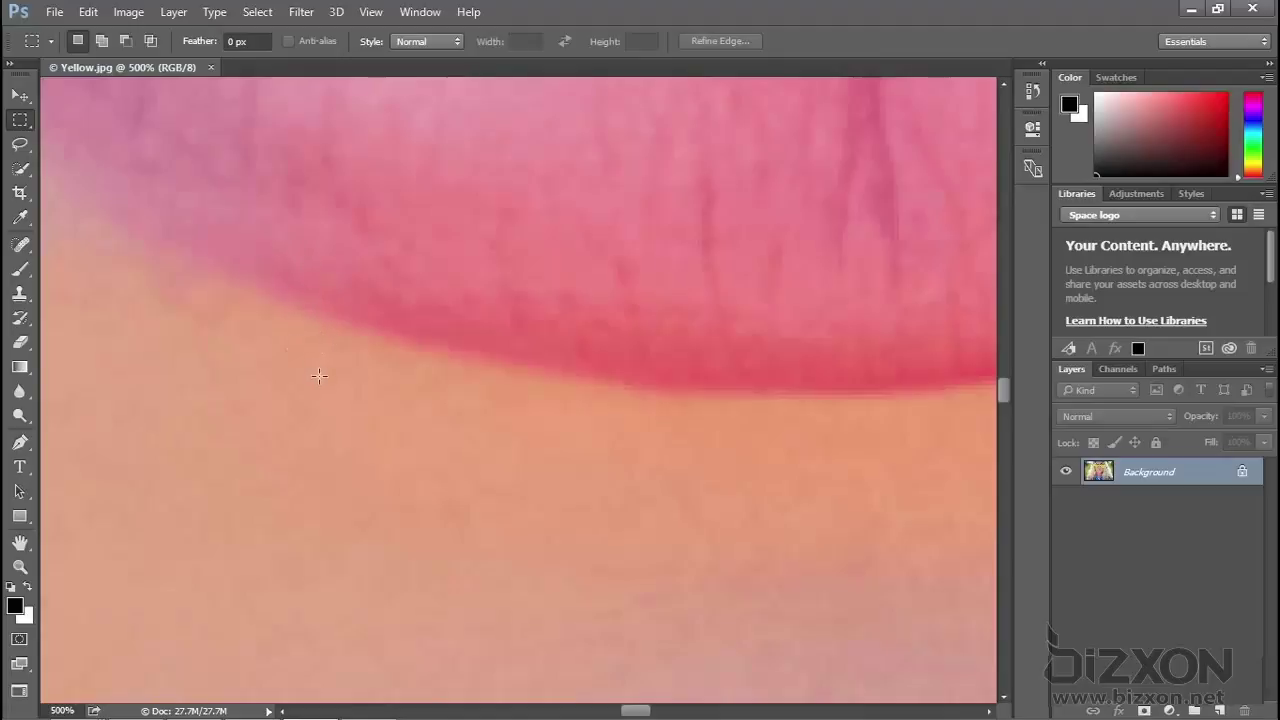
key(ctrl+plus)
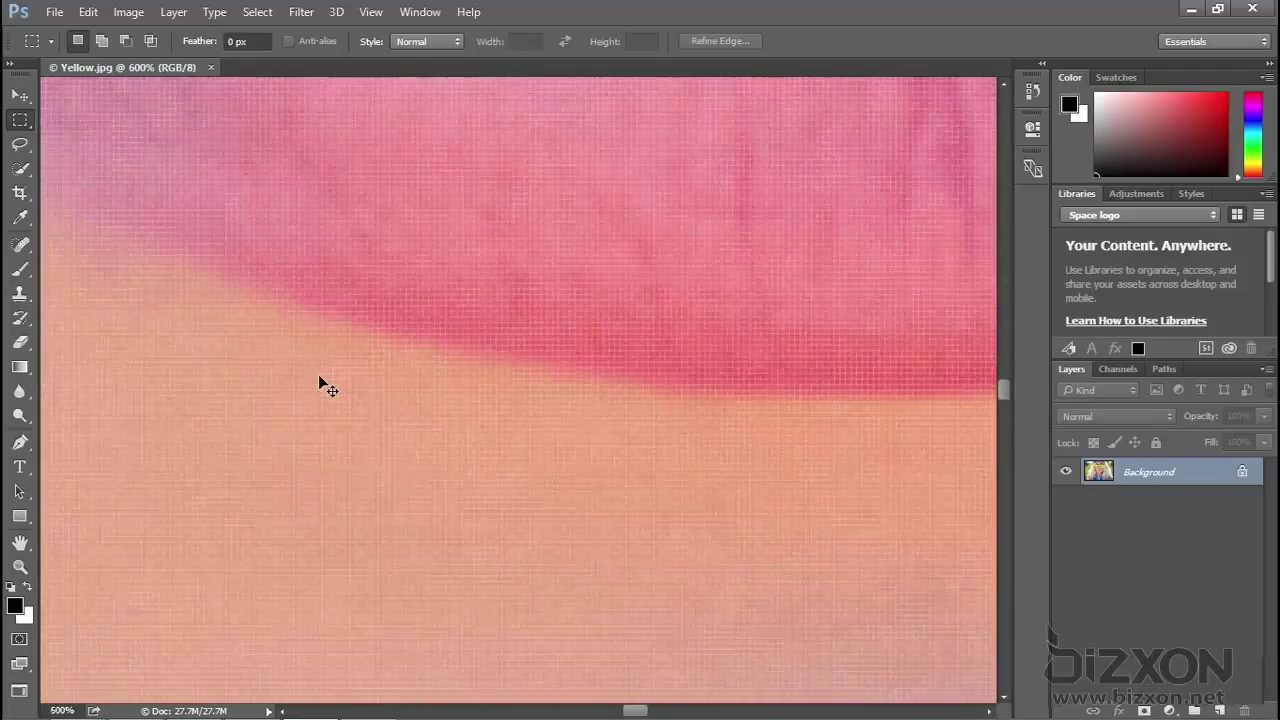
key(ctrl+plus)
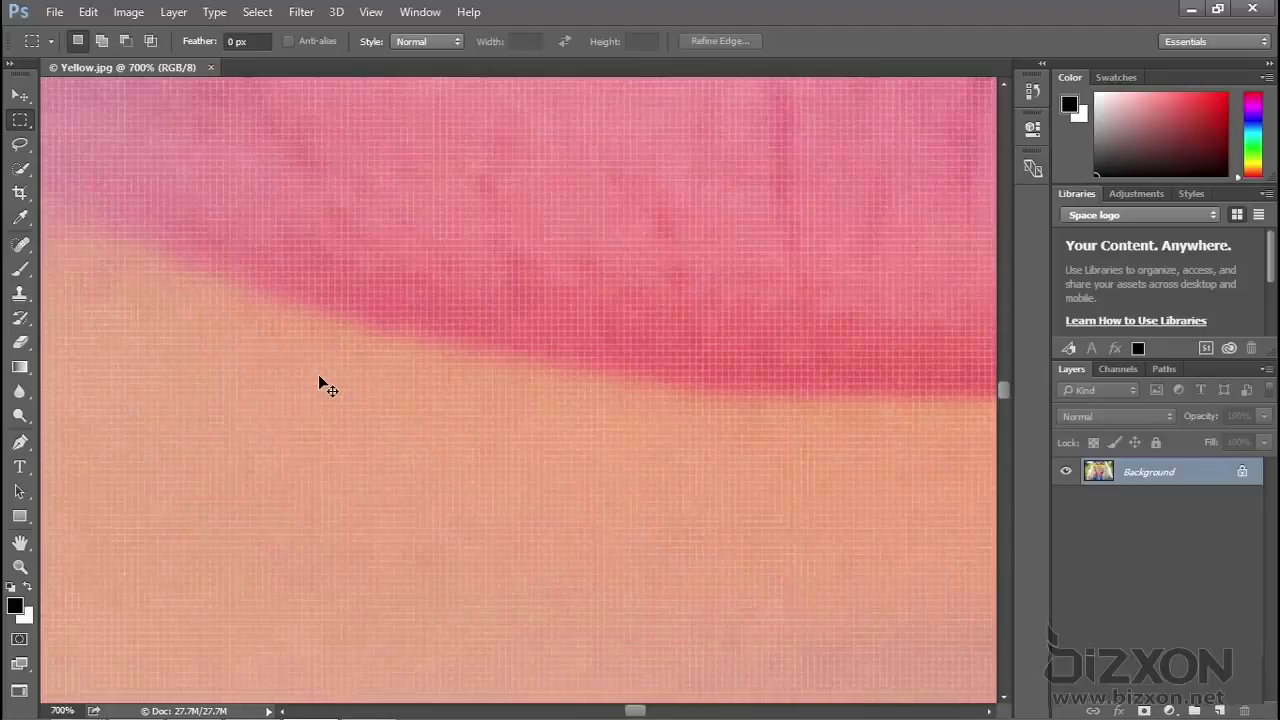
key(ctrl+plus)
key(ctrl+plus)
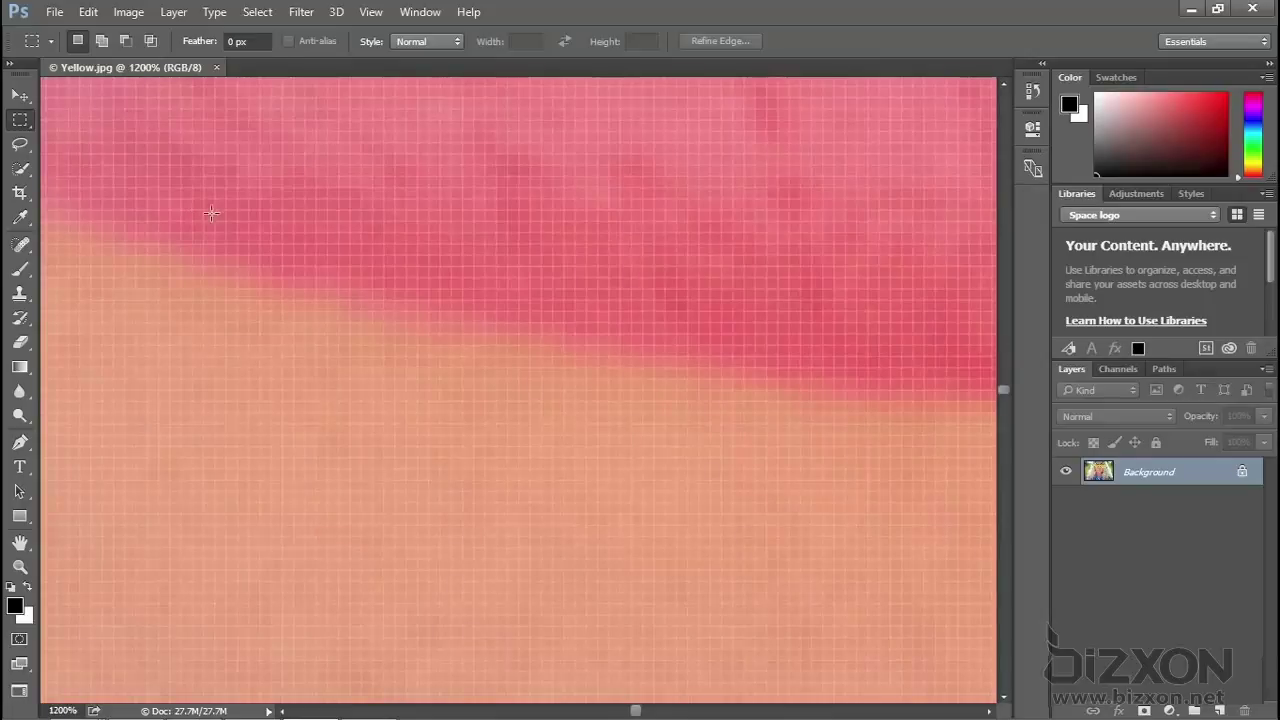
Zoom out of the portrait in successive increments down to 5%.
click(371, 12)
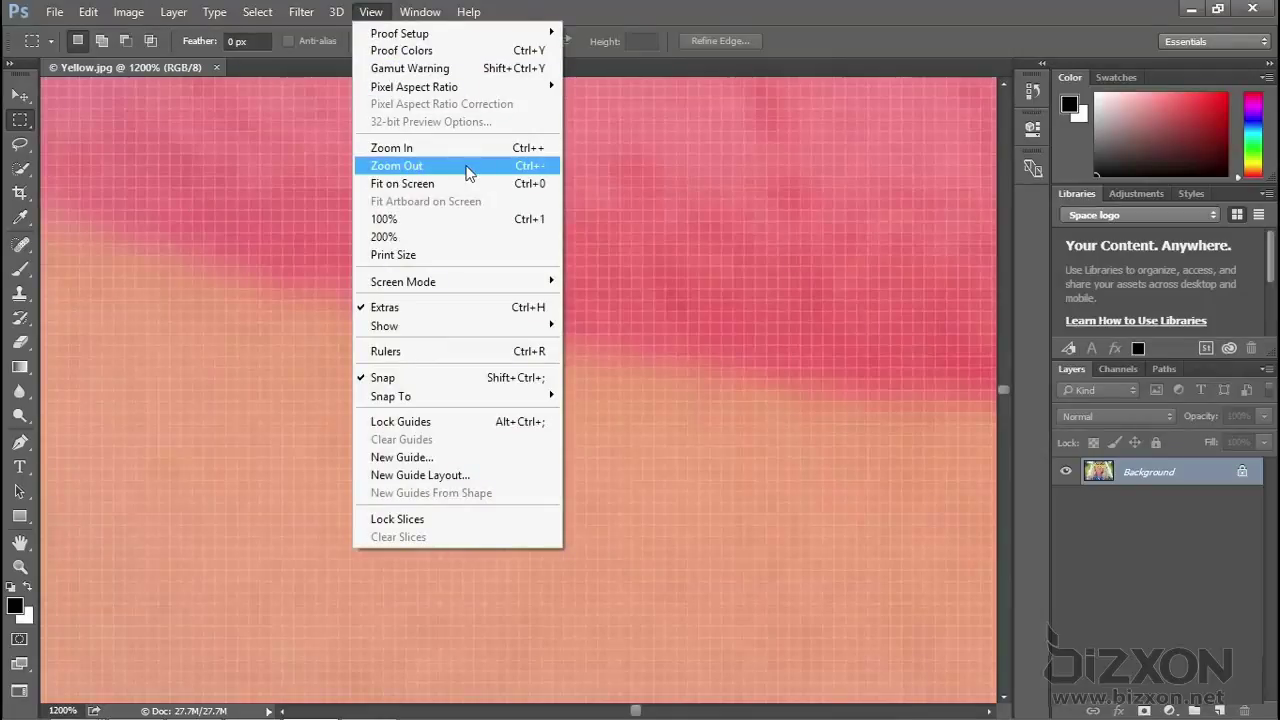
key(Escape)
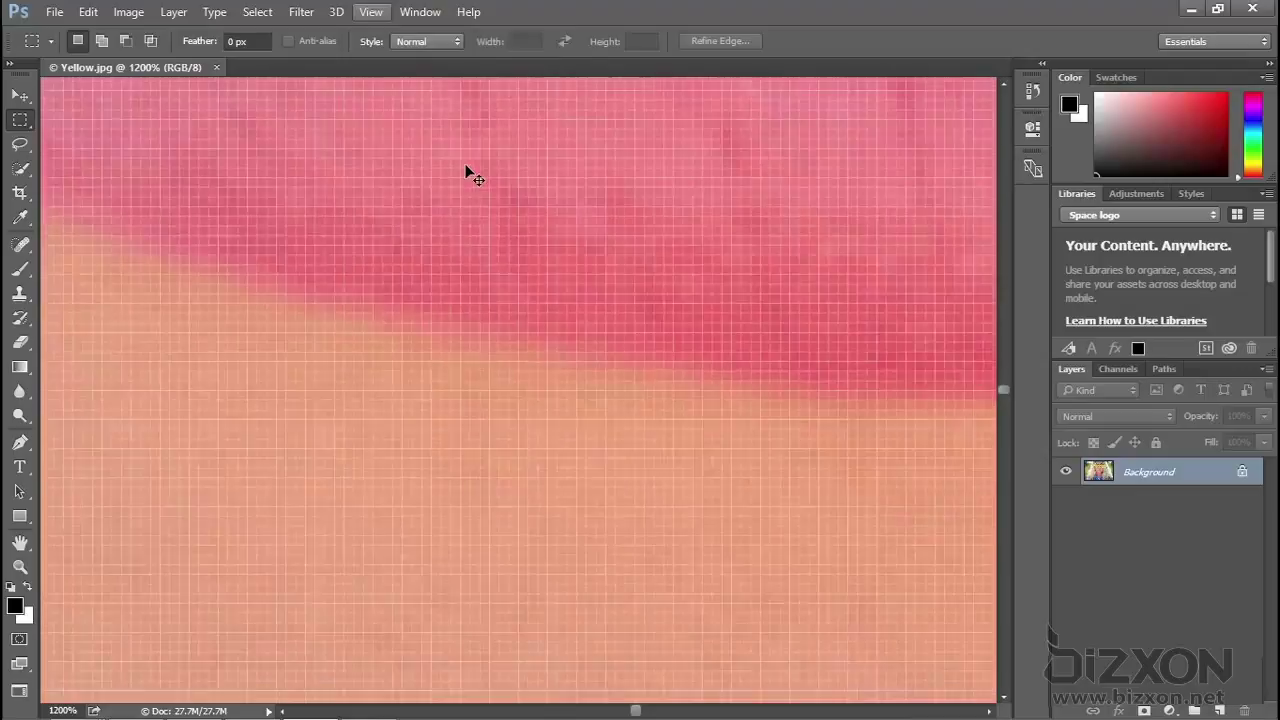
key(ctrl+minus)
key(ctrl+minus)
key(ctrl+minus)
key(ctrl+minus)
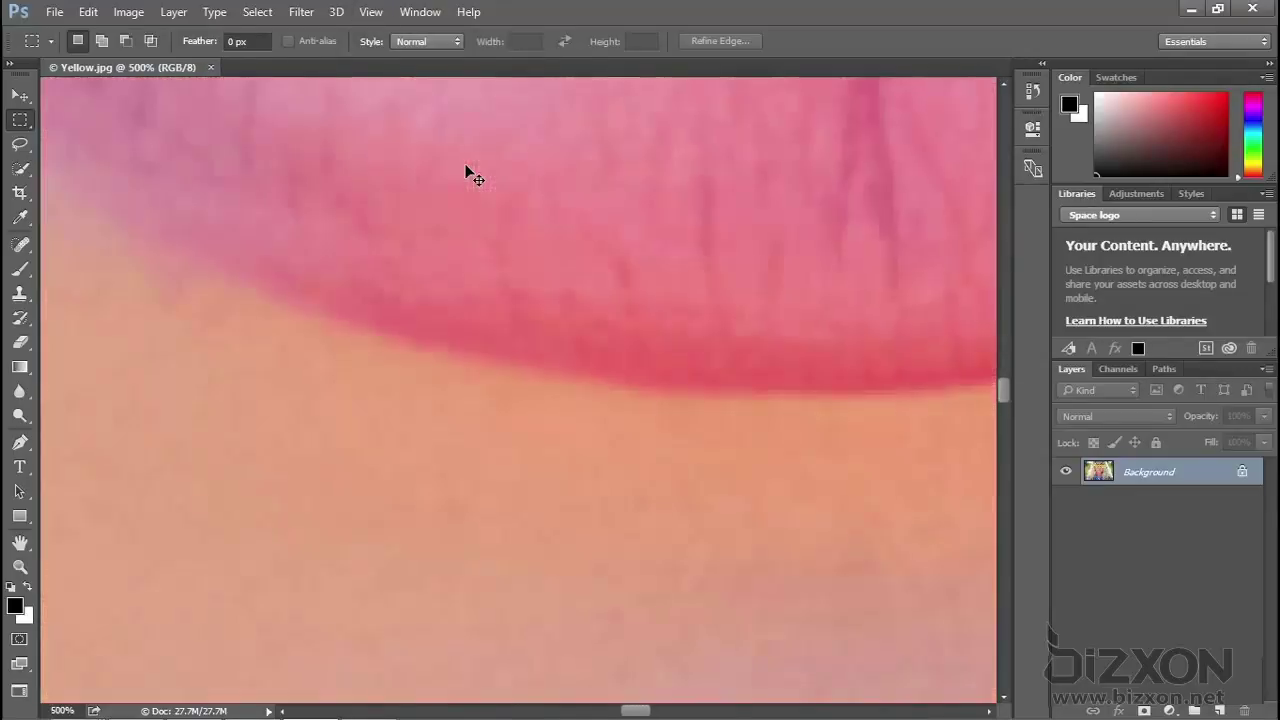
key(ctrl+minus)
key(ctrl+minus)
key(ctrl+minus)
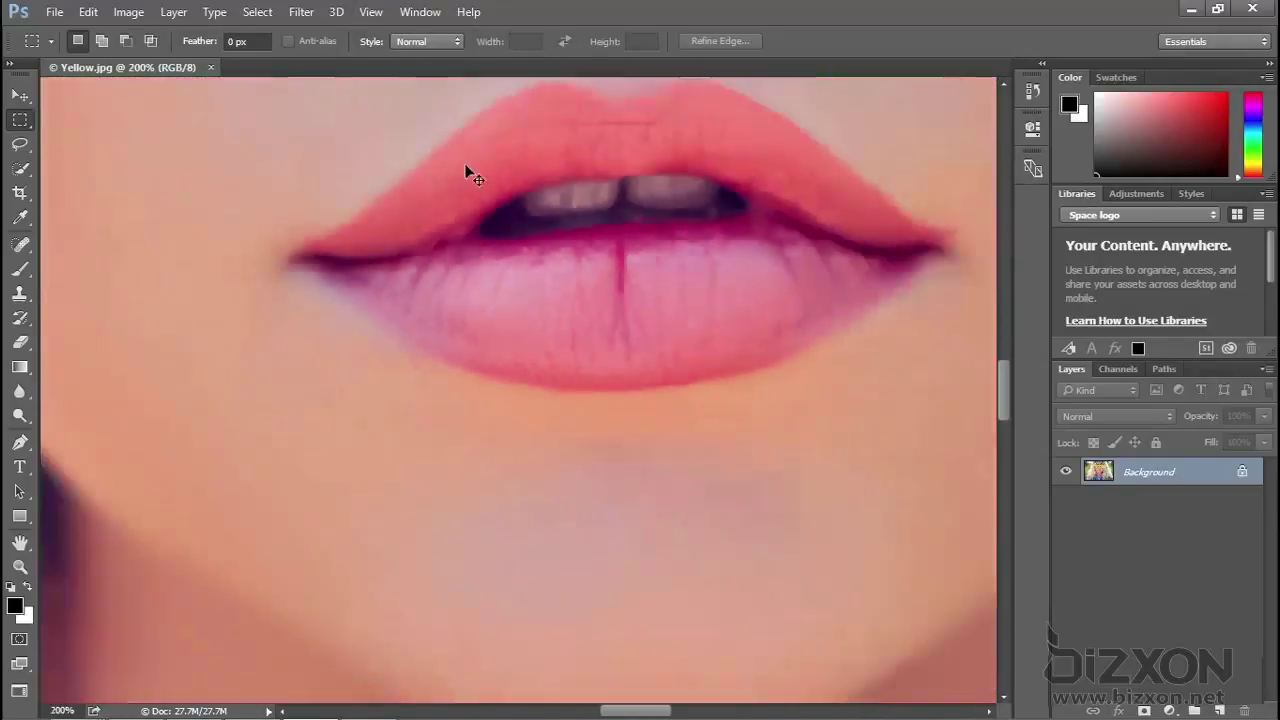
key(ctrl+minus)
key(ctrl+minus)
key(ctrl+minus)
key(ctrl+minus)
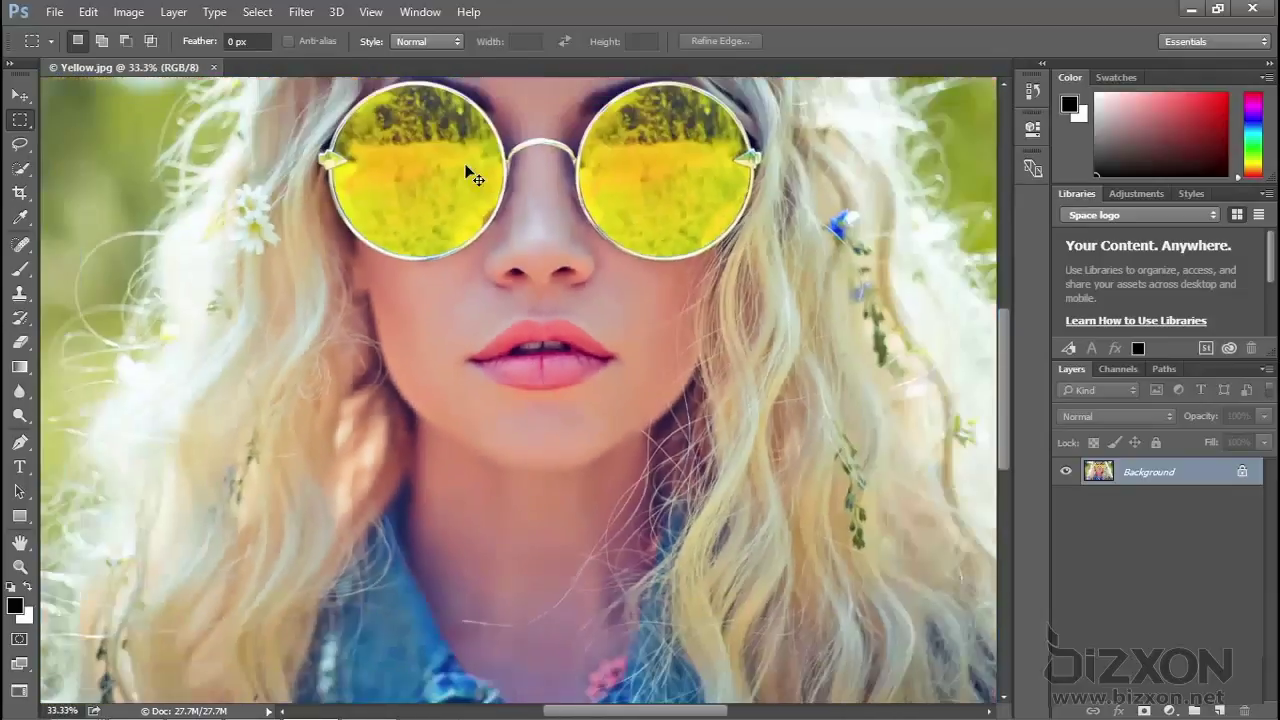
key(ctrl+minus)
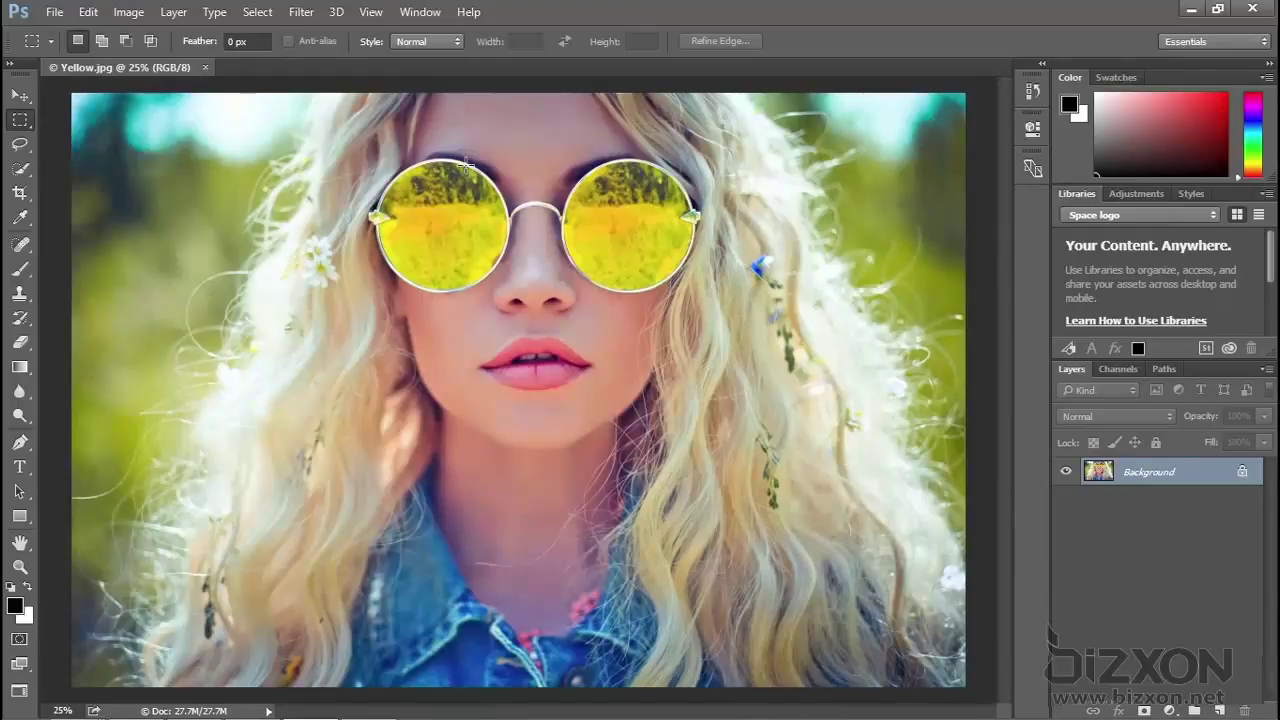
key(ctrl+minus)
key(ctrl+minus)
key(ctrl+minus)
key(ctrl+minus)
key(ctrl+minus)
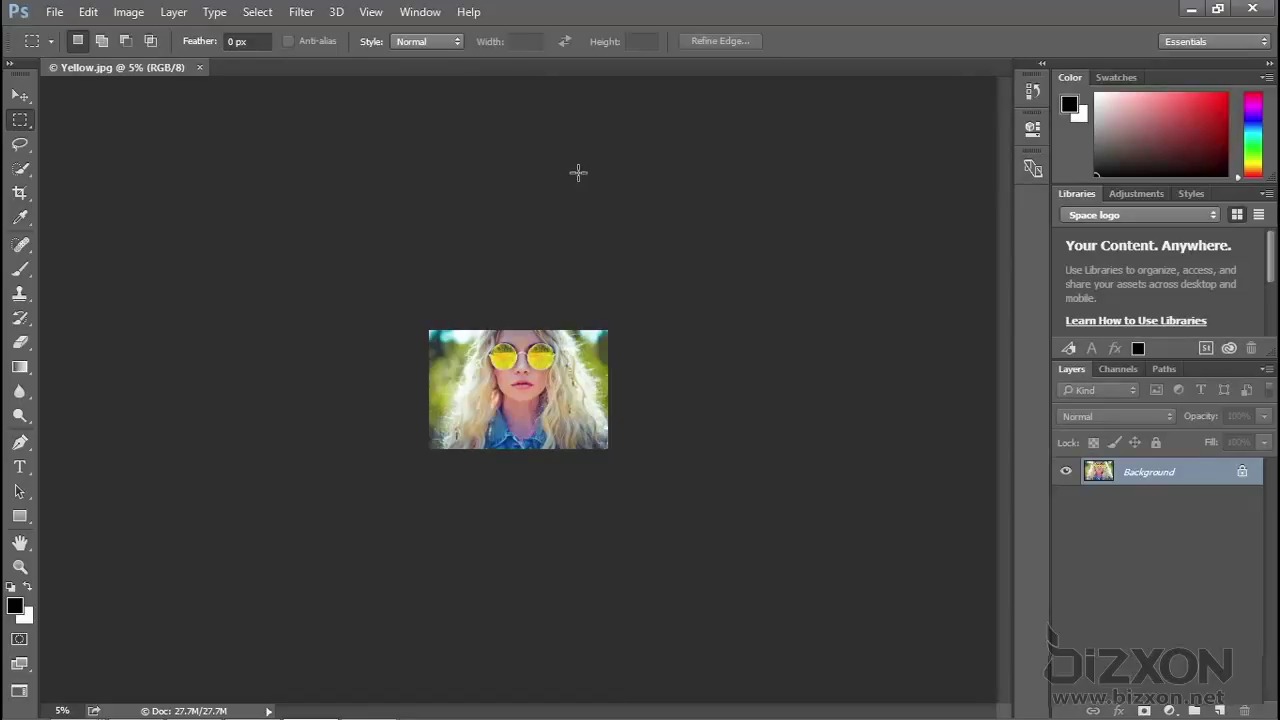
Fit the whole portrait on screen, stepping out to 25% and back to the fitted view.
click(373, 14)
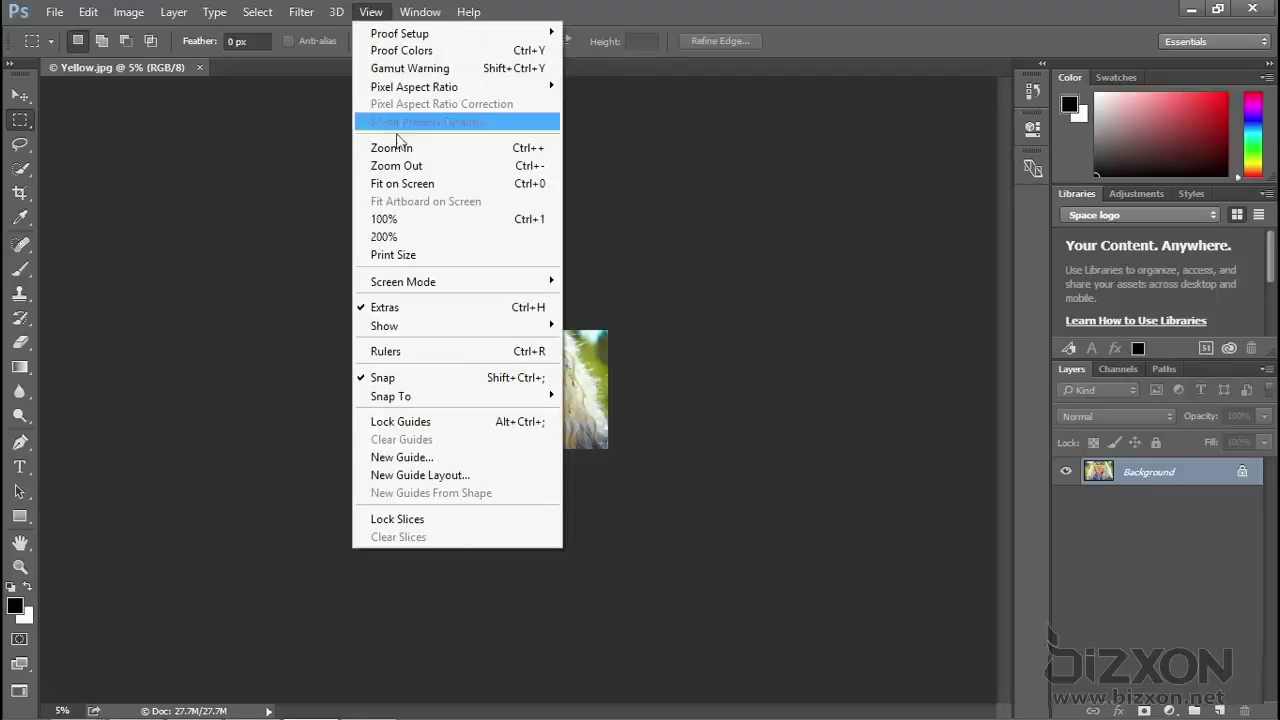
click(504, 188)
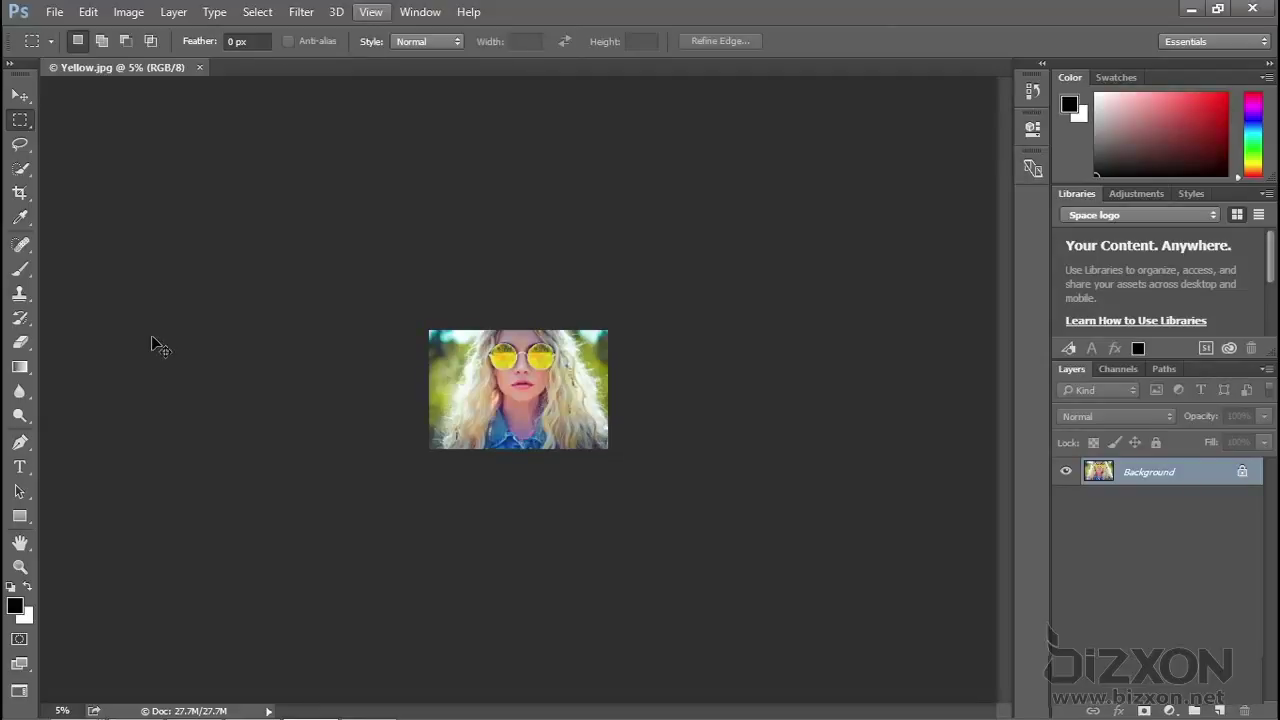
key(ctrl+0)
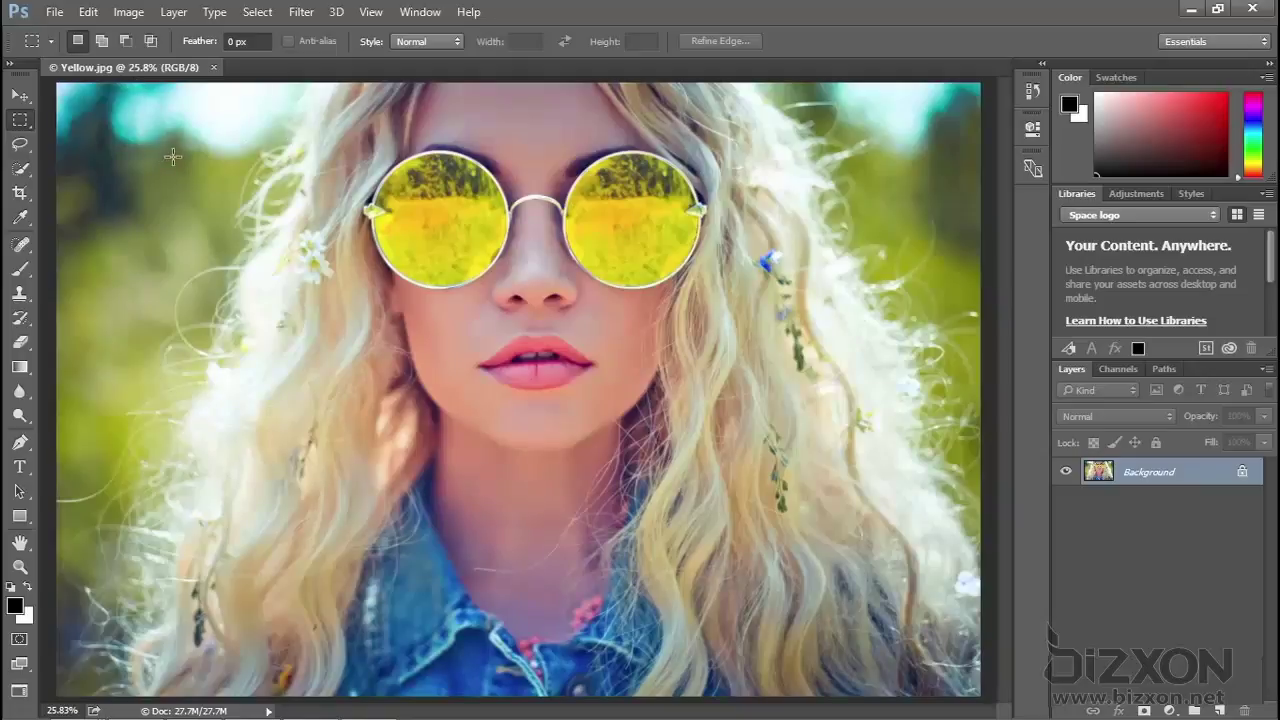
key(ctrl+minus)
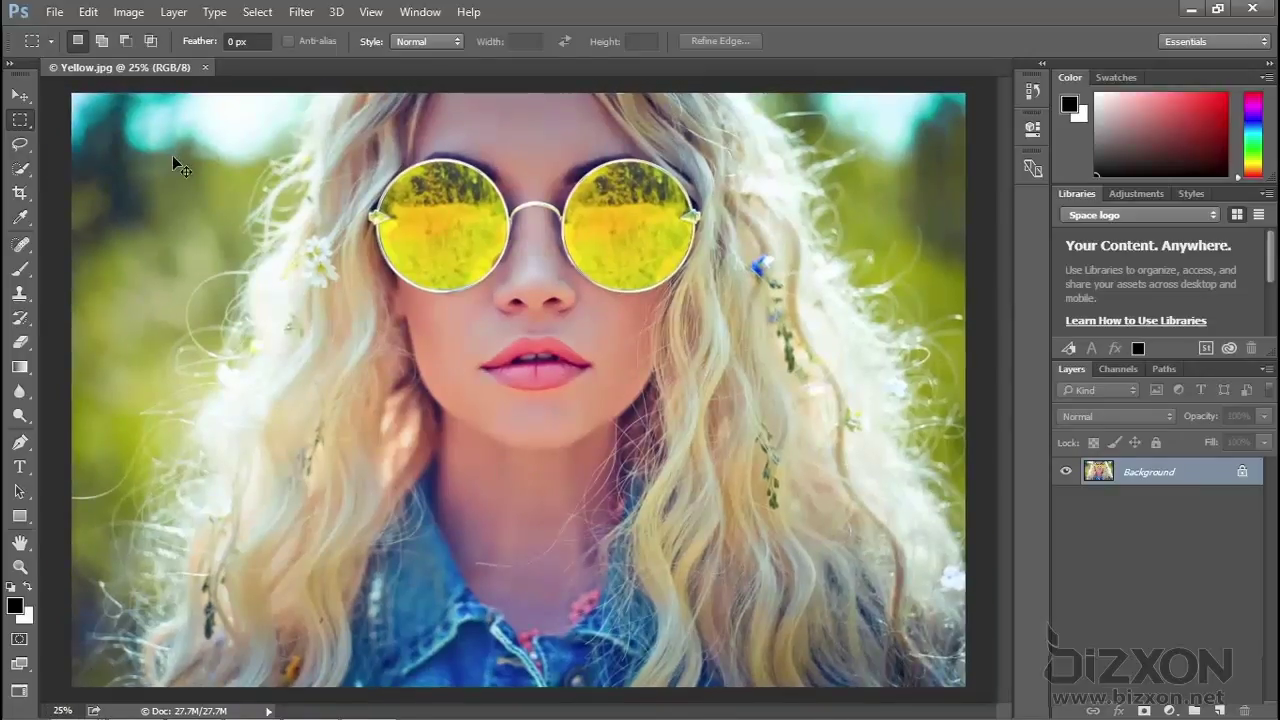
key(ctrl+plus)
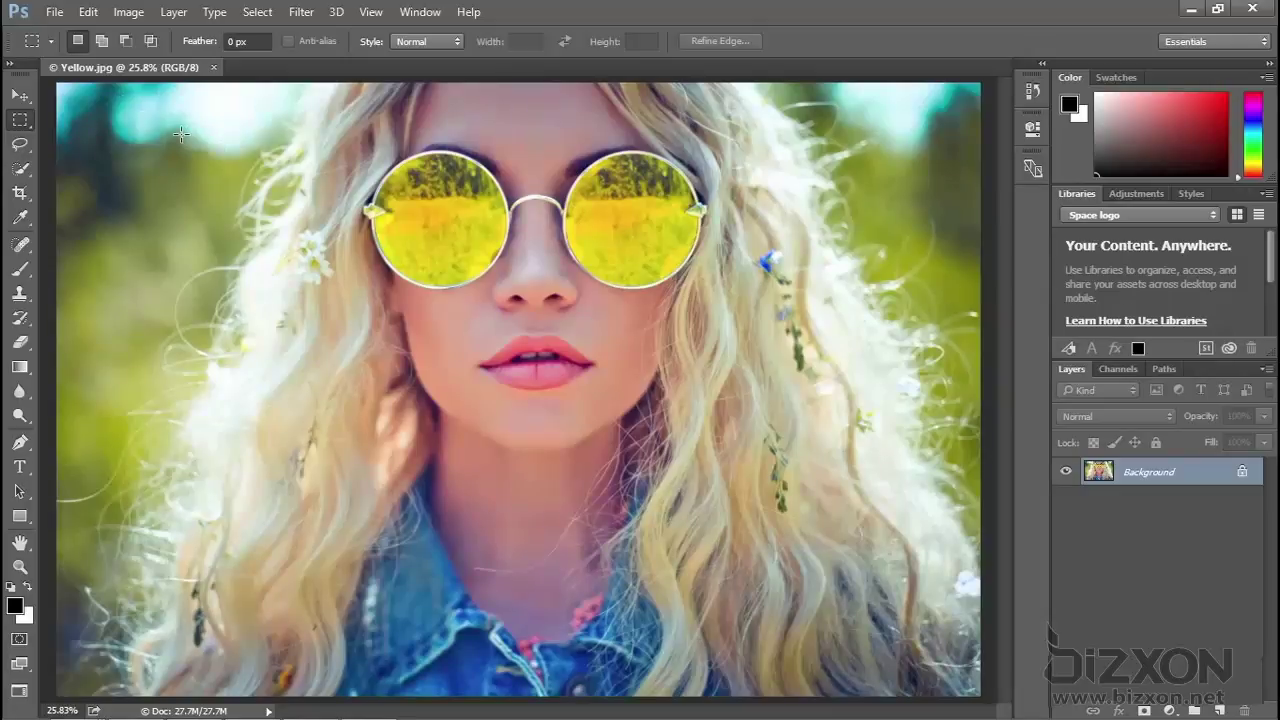
View the portrait at 100% magnification and return it to the fit-on-screen view.
click(368, 14)
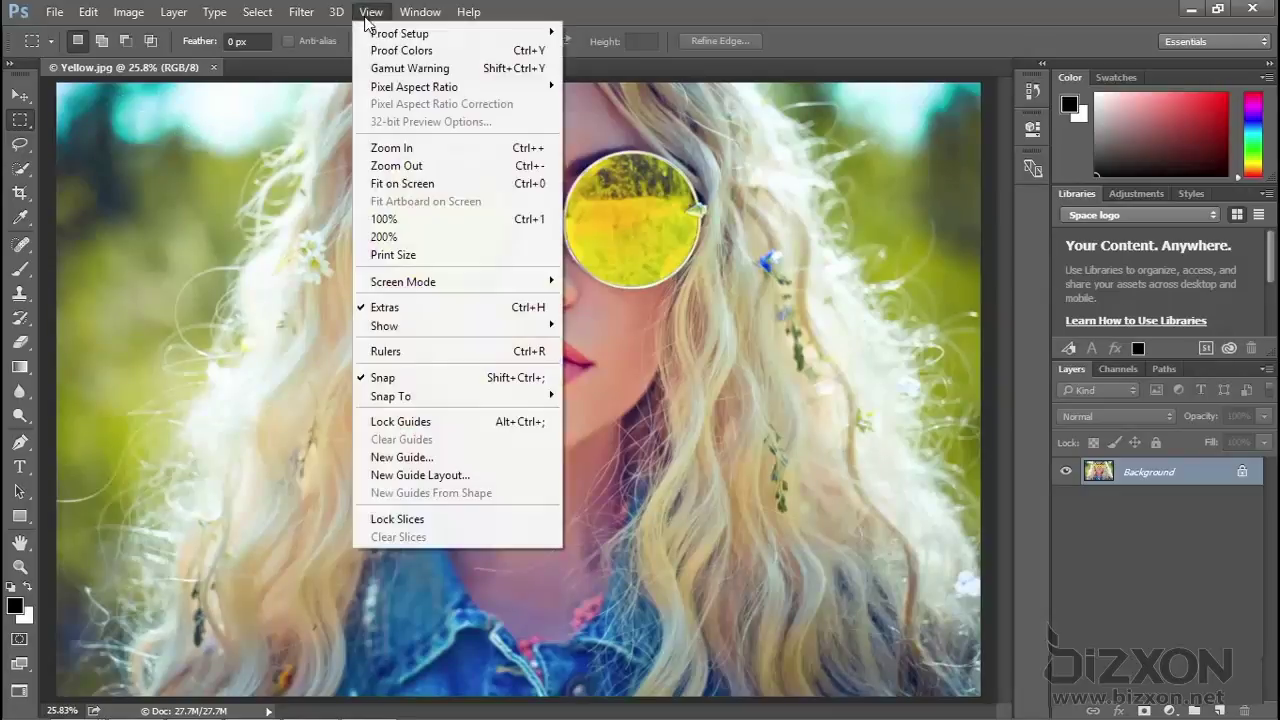
click(499, 222)
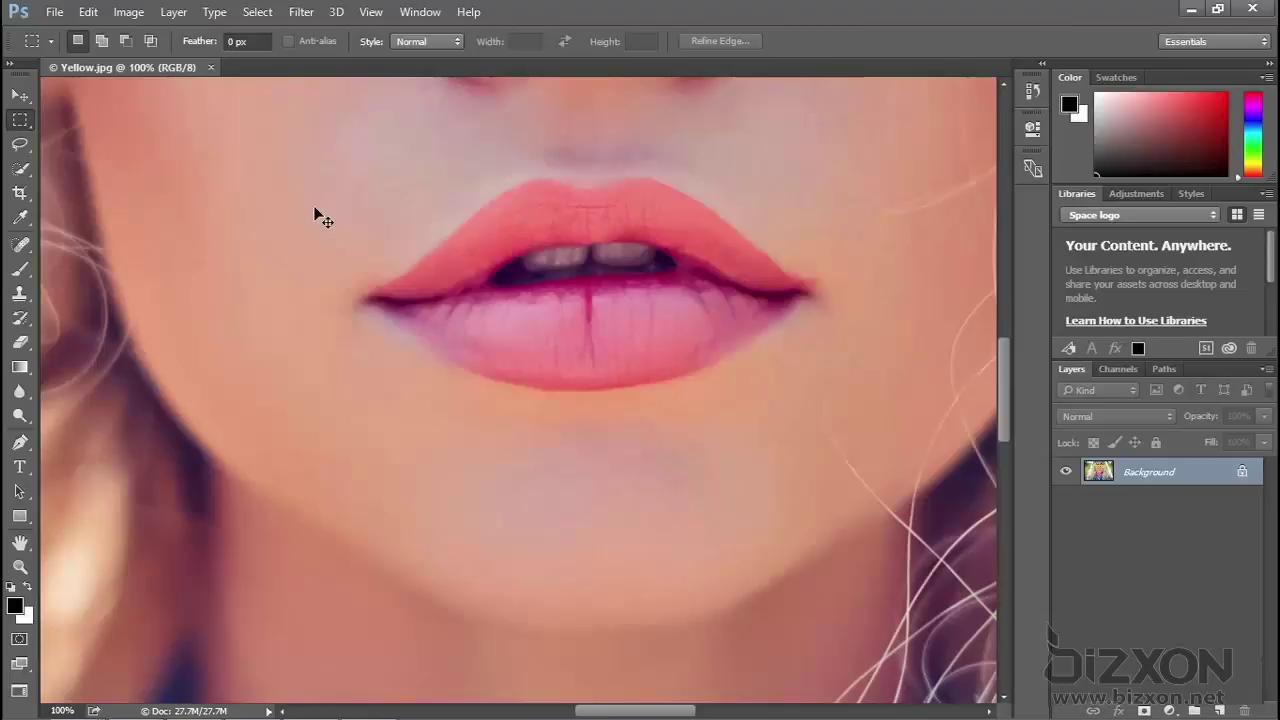
key(ctrl+0)
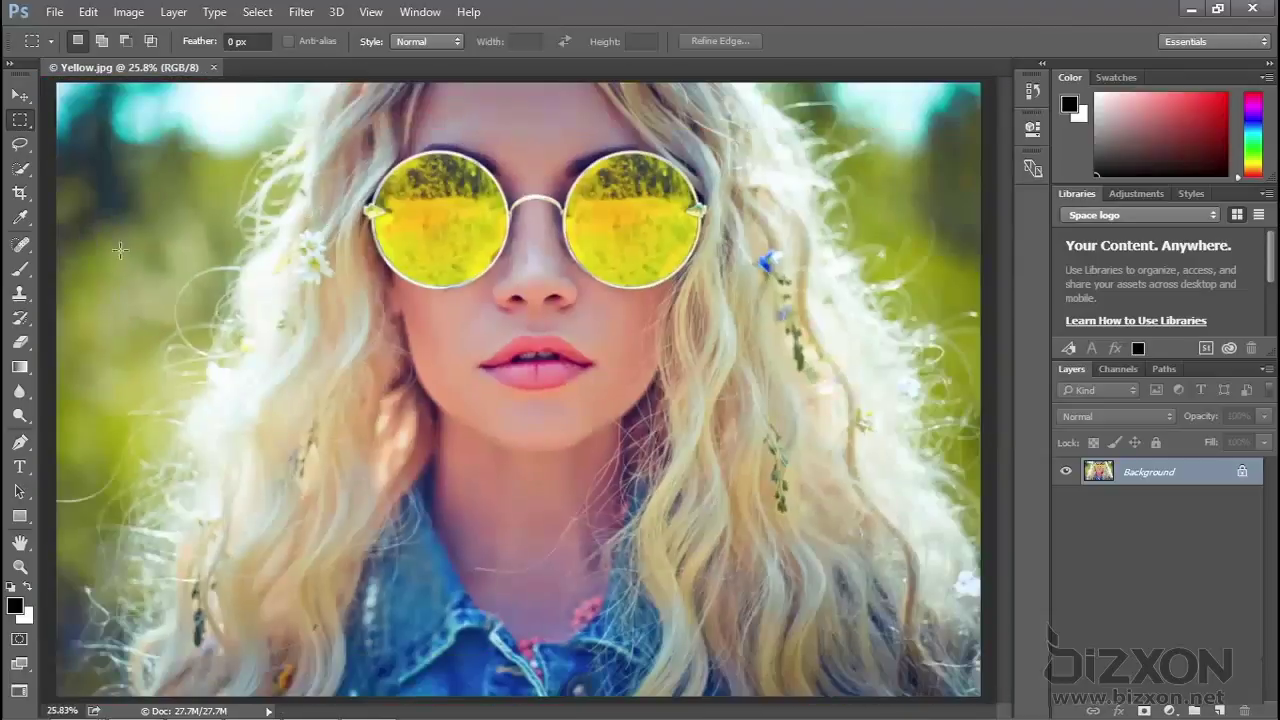